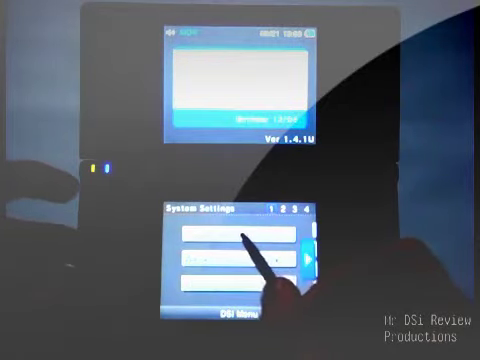
Peek at Data Management, lower Brightness Settings from 3 to 2, then reopen Data Management
left_click(240, 258)
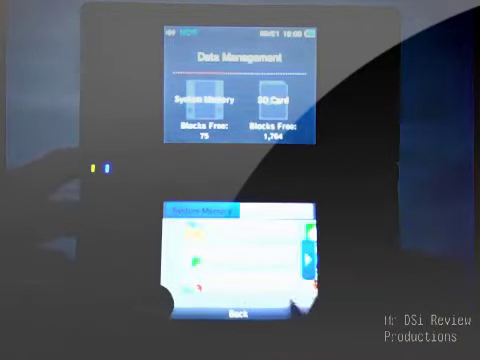
left_click(238, 314)
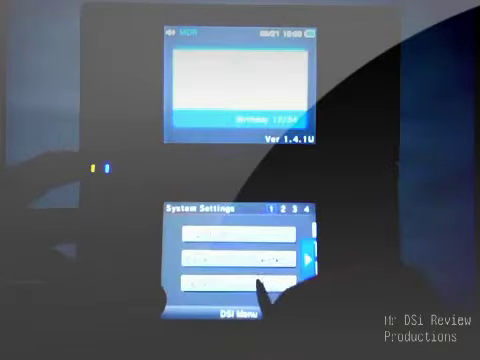
left_click(255, 285)
left_click(255, 290)
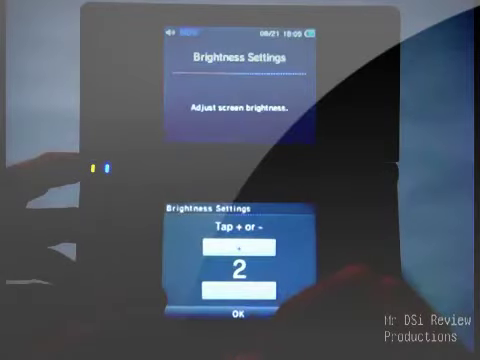
left_click(238, 314)
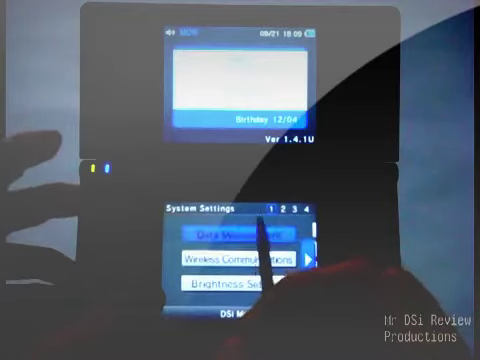
left_click(238, 235)
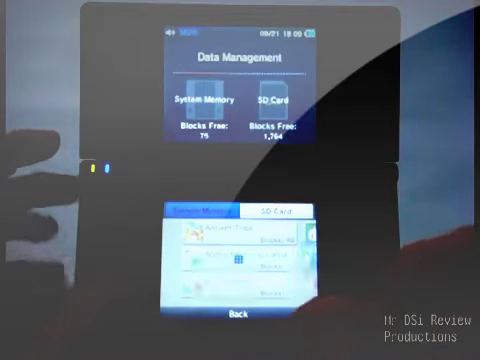